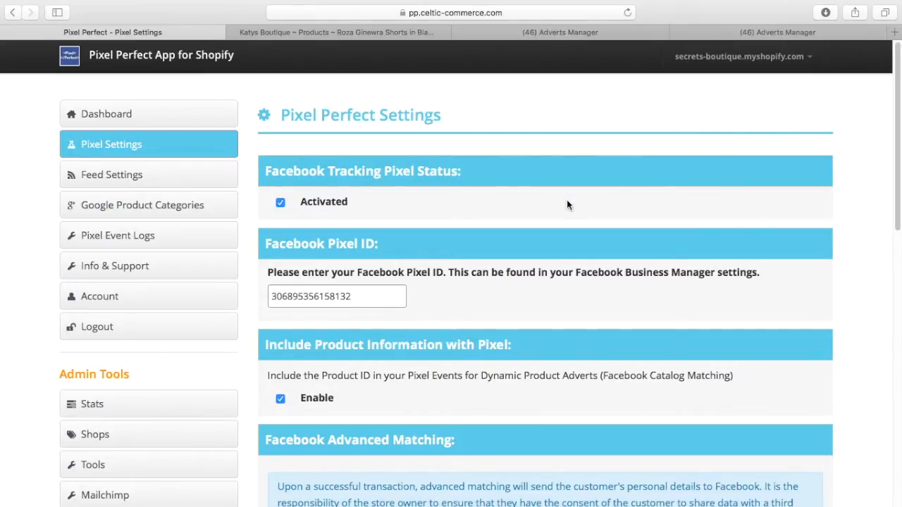
# Enable the Niche Custom Event Pixel and Niche Product Feed option and save the settings
pyautogui.scroll(-5, 568, 205)
pyautogui.scroll(-3, 567, 204)
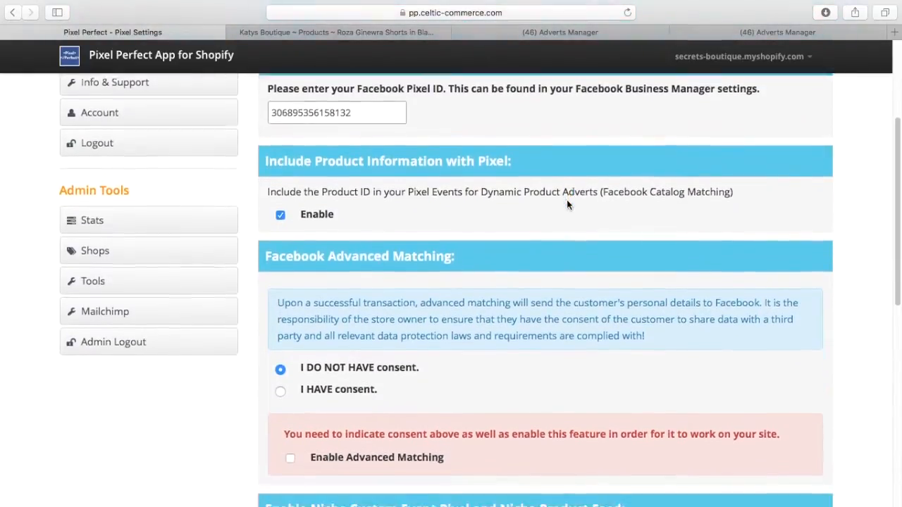
pyautogui.scroll(-7, 567, 204)
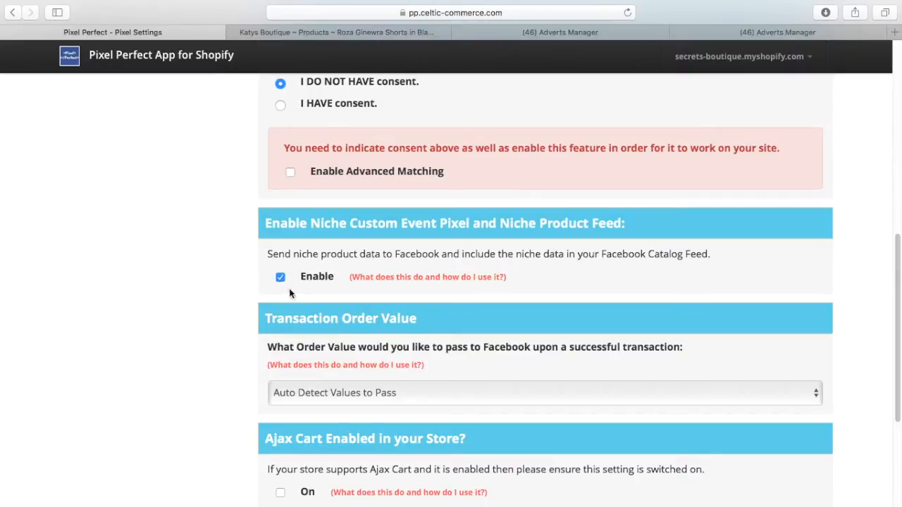
pyautogui.scroll(-5, 579, 303)
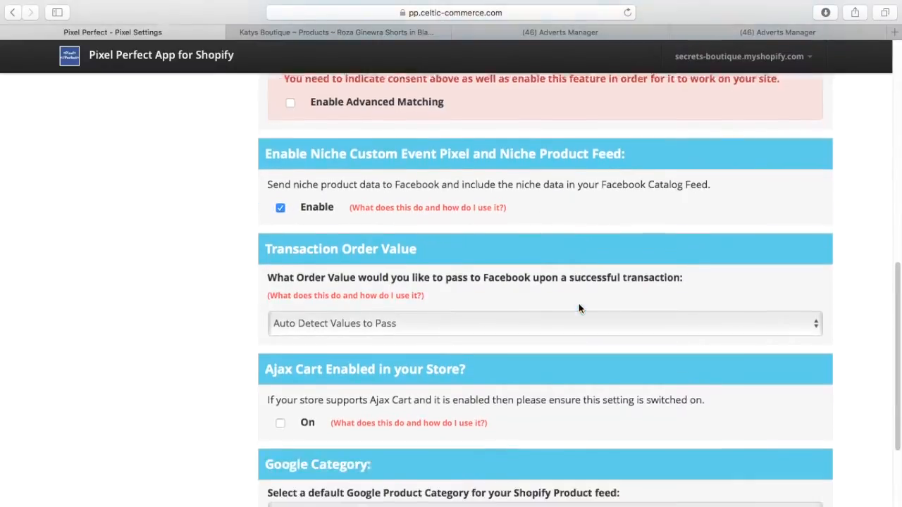
pyautogui.click(807, 422)
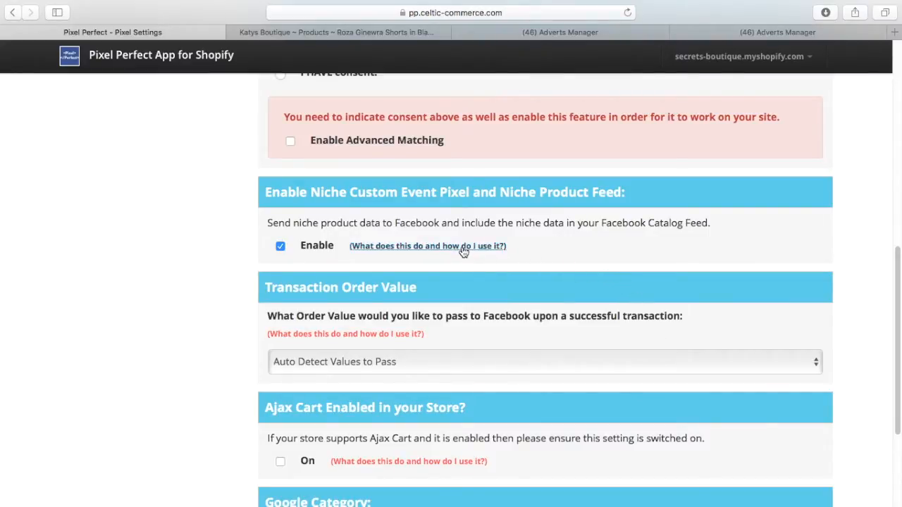
# View the niche feature help video, then close it
pyautogui.click(441, 249)
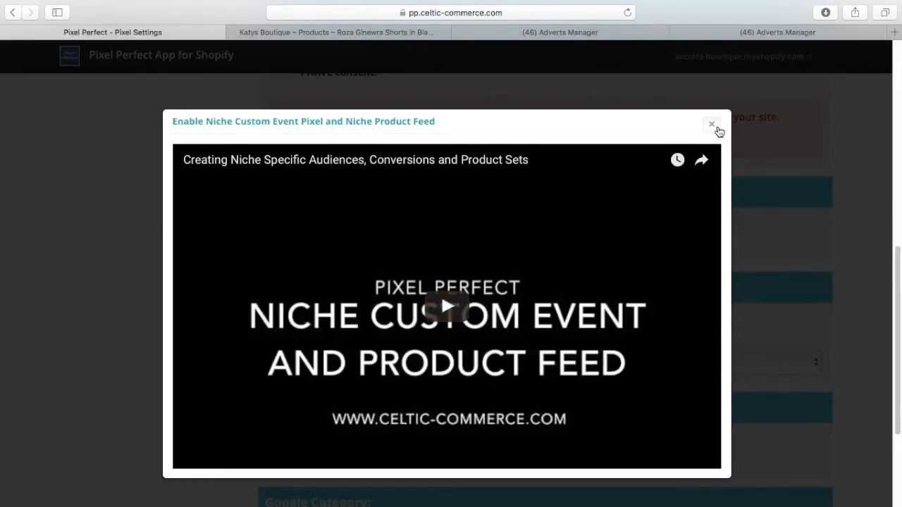
pyautogui.click(712, 125)
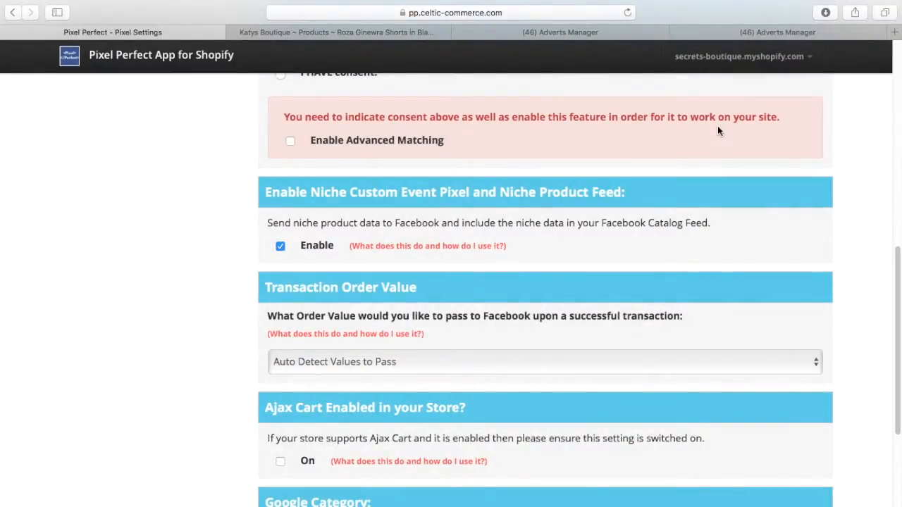
pyautogui.scroll(10, 634, 139)
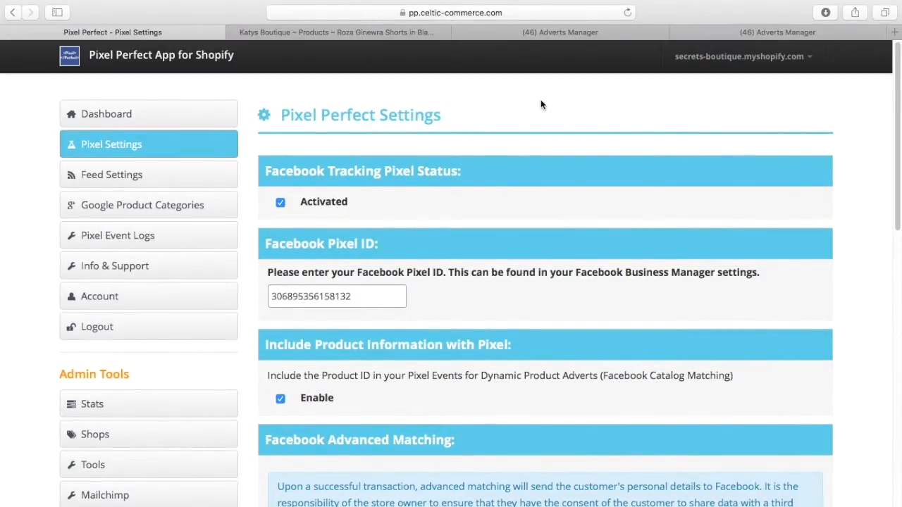
# Review the Roza Ginewra Shorts in Black product's type (Shorts) and its pp_ginewra tag
pyautogui.click(381, 36)
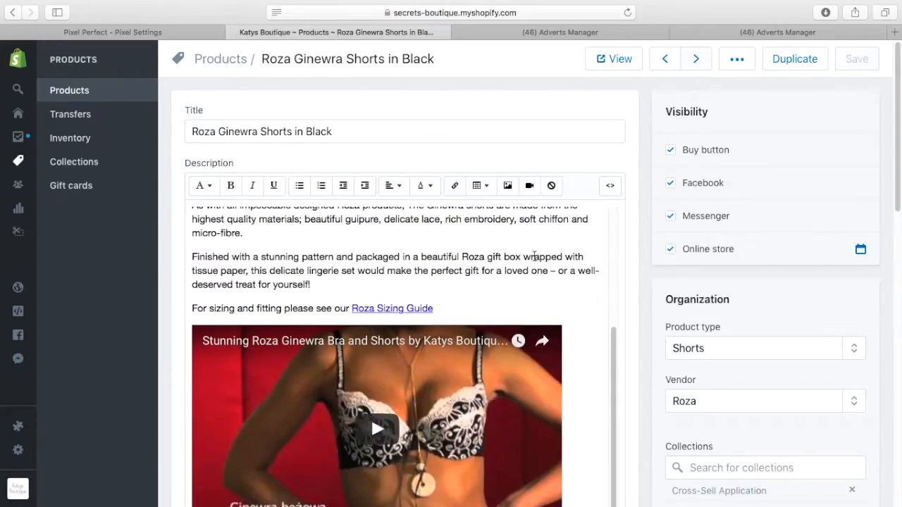
pyautogui.scroll(-3, 535, 252)
pyautogui.scroll(-2, 534, 254)
pyautogui.scroll(5, 533, 255)
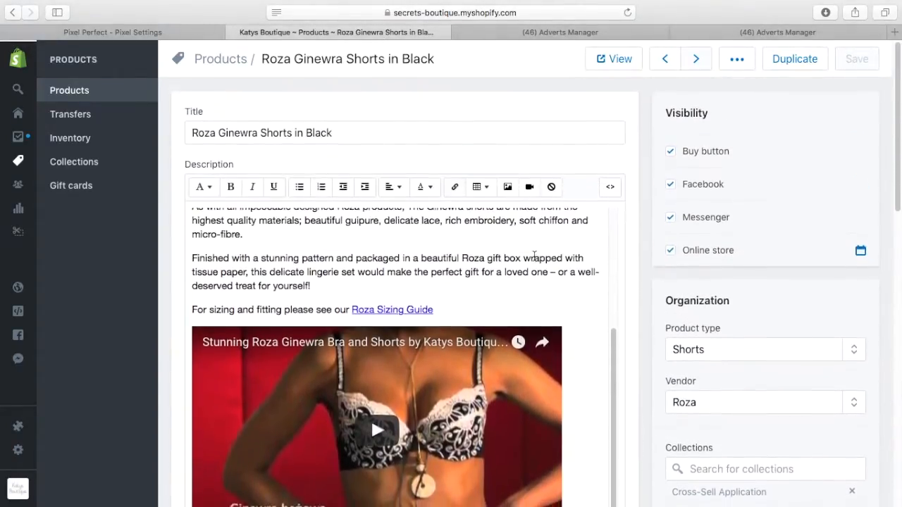
pyautogui.scroll(2, 534, 257)
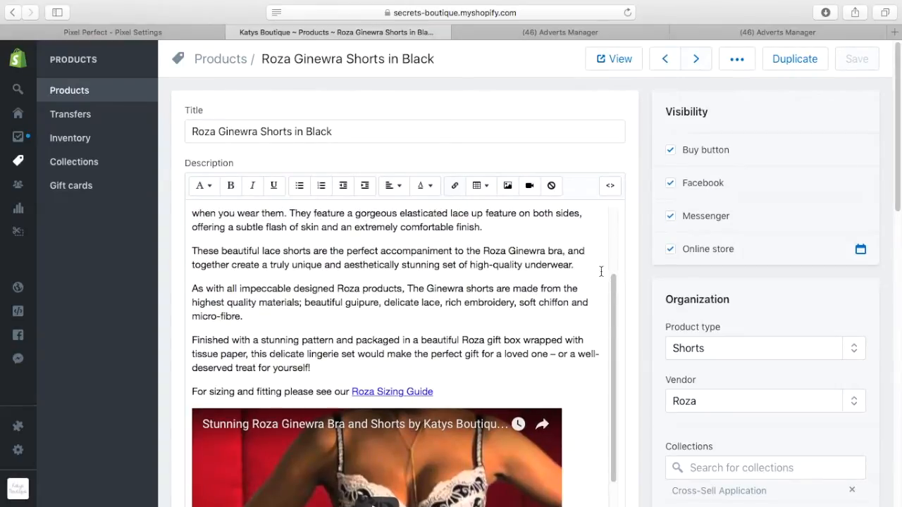
pyautogui.scroll(-5, 628, 323)
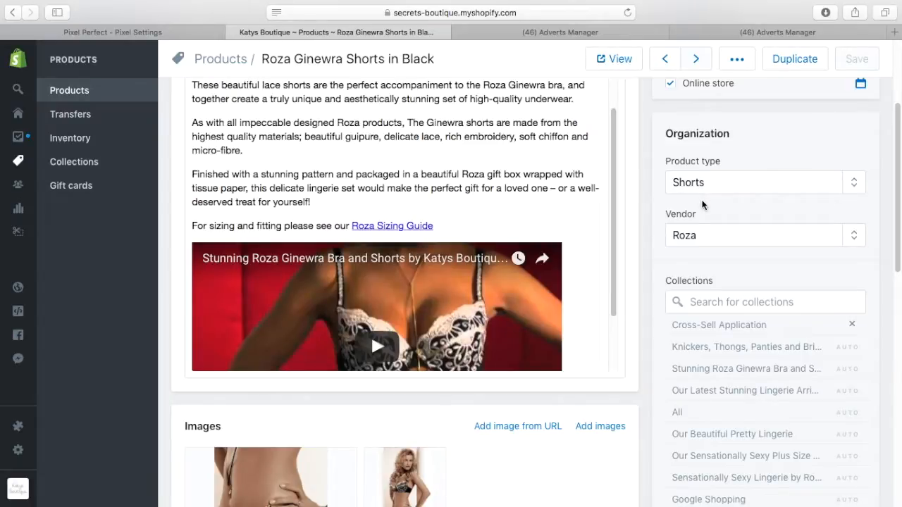
pyautogui.scroll(-6, 702, 204)
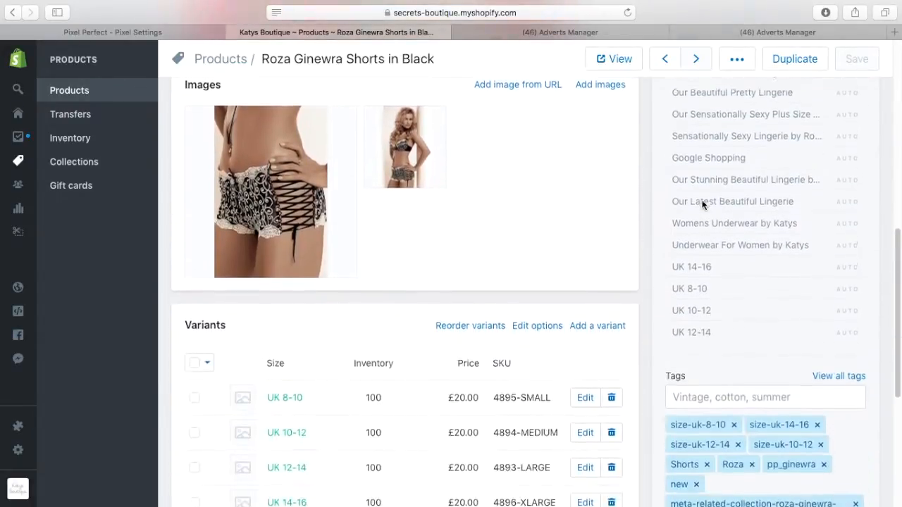
pyautogui.scroll(-3, 702, 204)
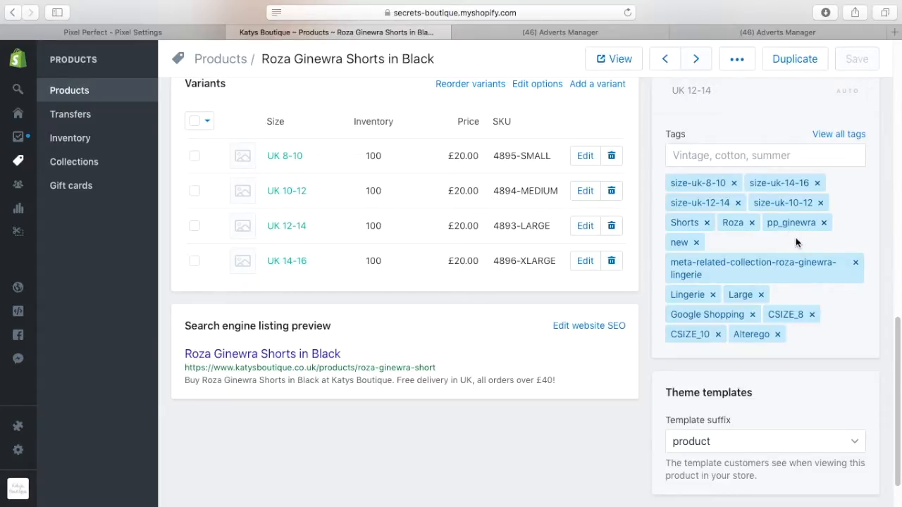
pyautogui.scroll(10, 796, 242)
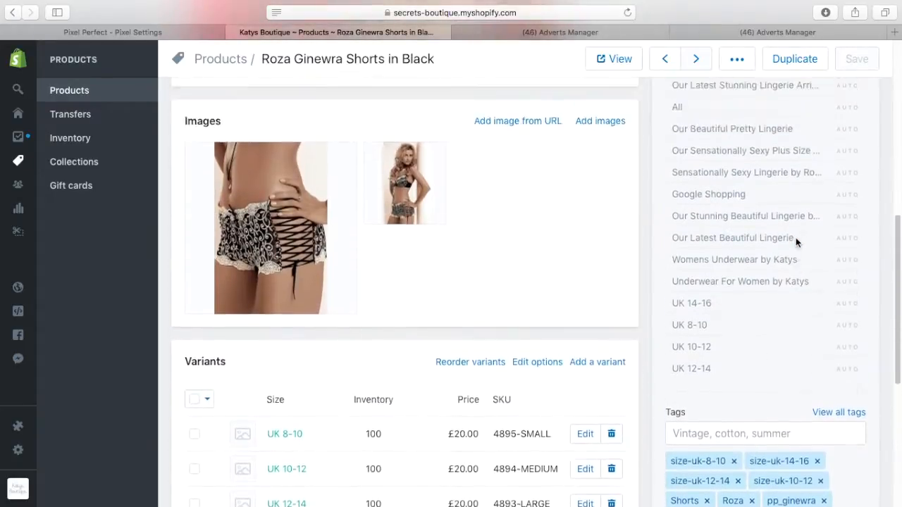
pyautogui.scroll(4, 796, 242)
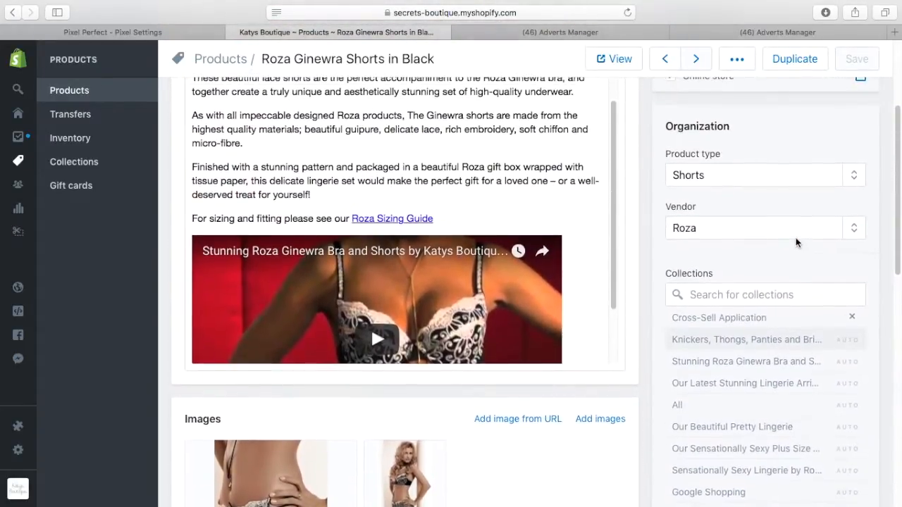
pyautogui.scroll(-12, 741, 275)
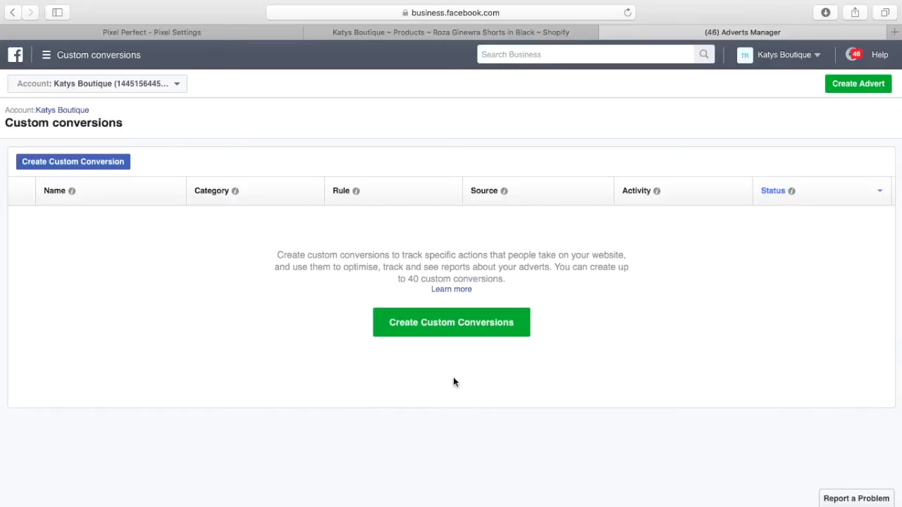
# Start a new custom conversion whose rule is based on the AddToCart pixel event
pyautogui.click(462, 330)
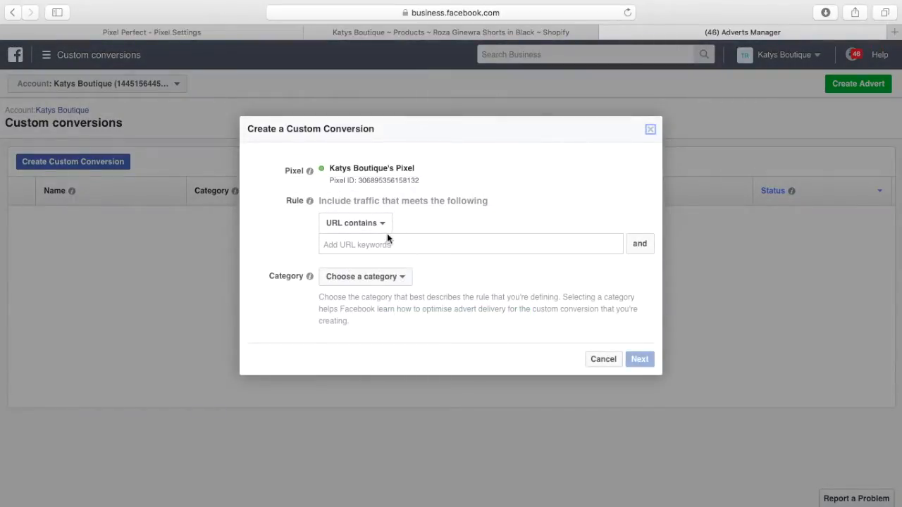
pyautogui.click(387, 224)
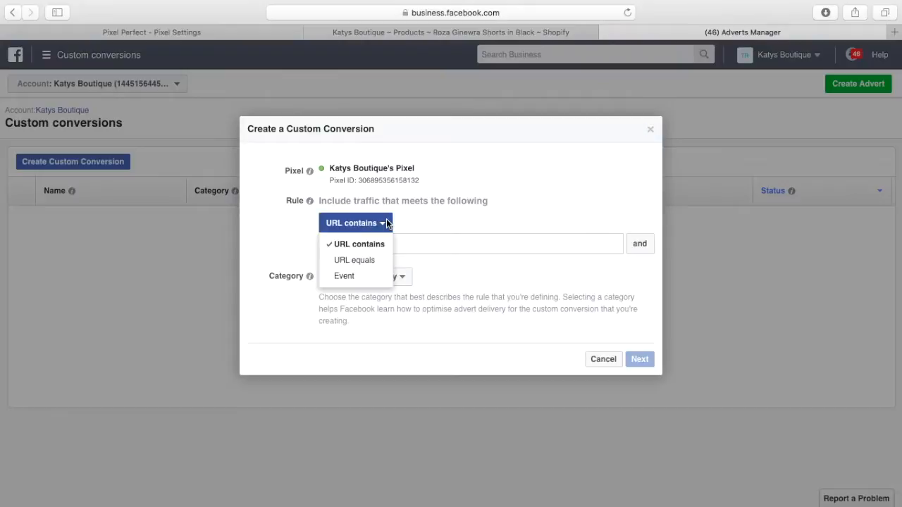
pyautogui.click(373, 277)
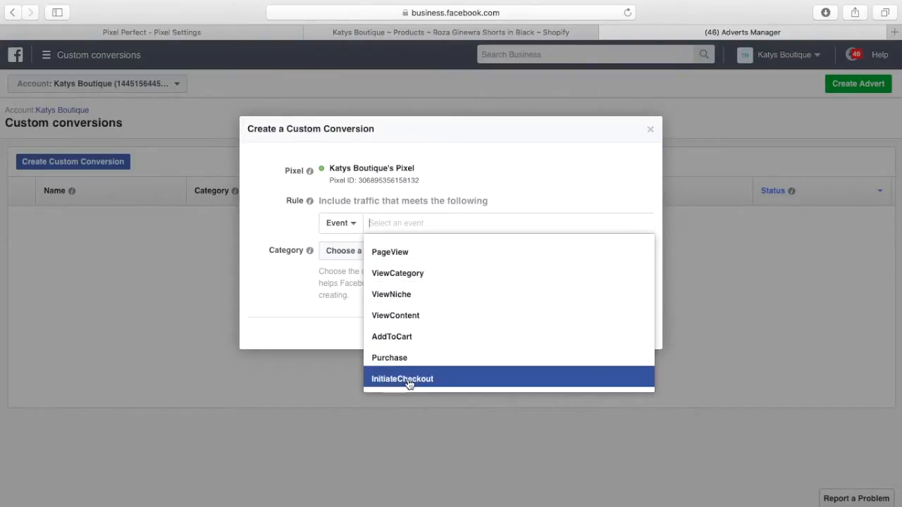
pyautogui.click(408, 337)
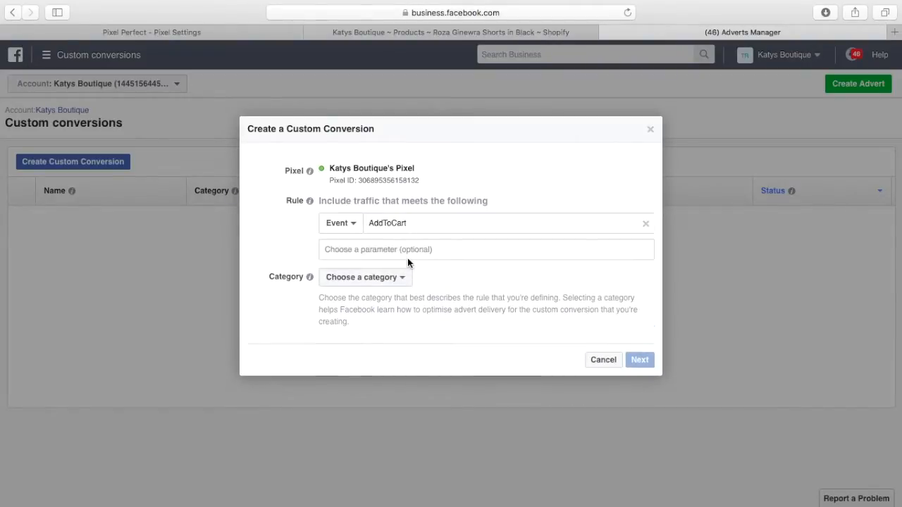
pyautogui.click(403, 250)
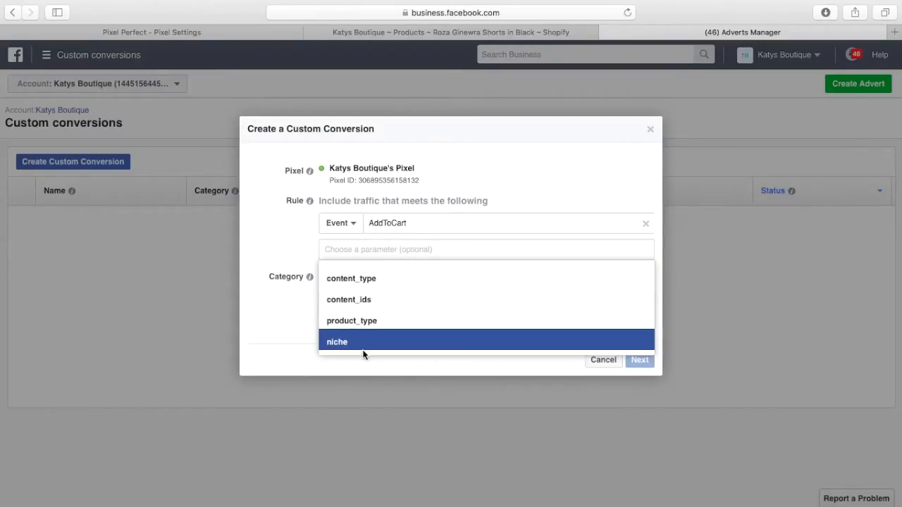
pyautogui.click(203, 31)
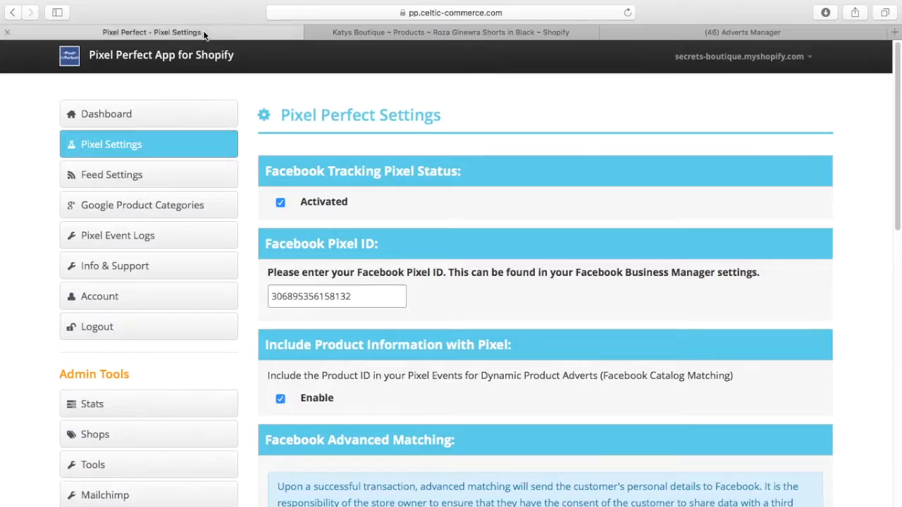
pyautogui.click(359, 35)
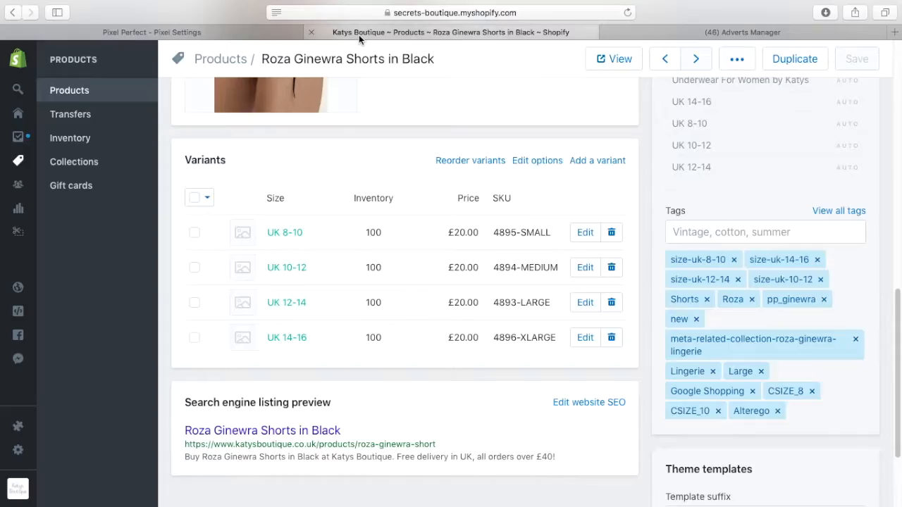
pyautogui.scroll(5, 745, 281)
pyautogui.scroll(4, 745, 281)
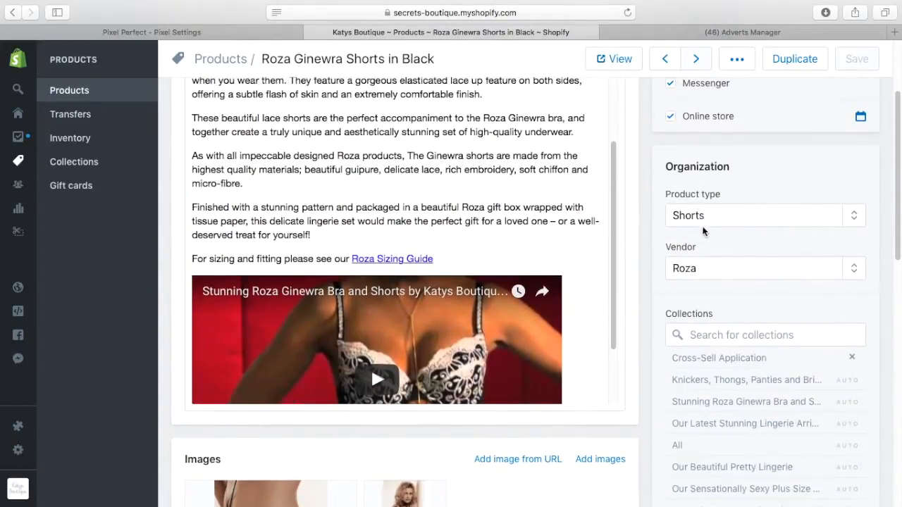
pyautogui.scroll(-10, 722, 289)
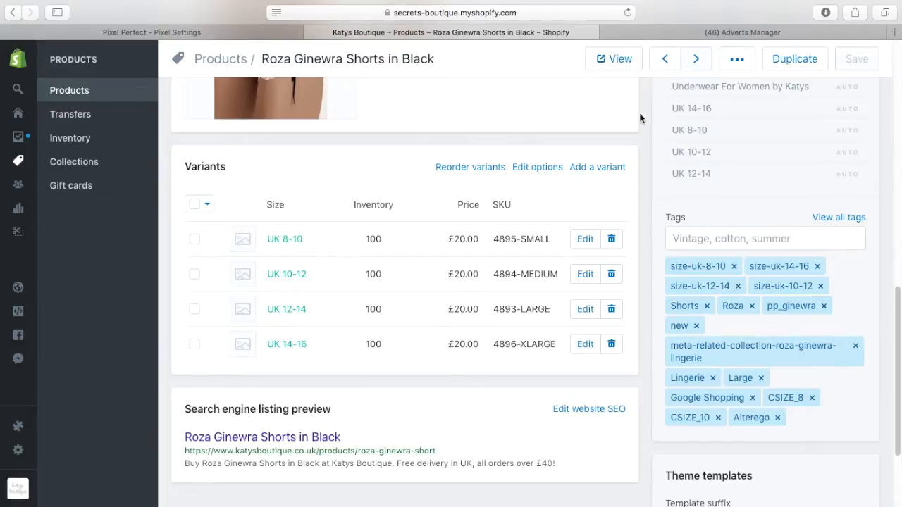
pyautogui.click(663, 30)
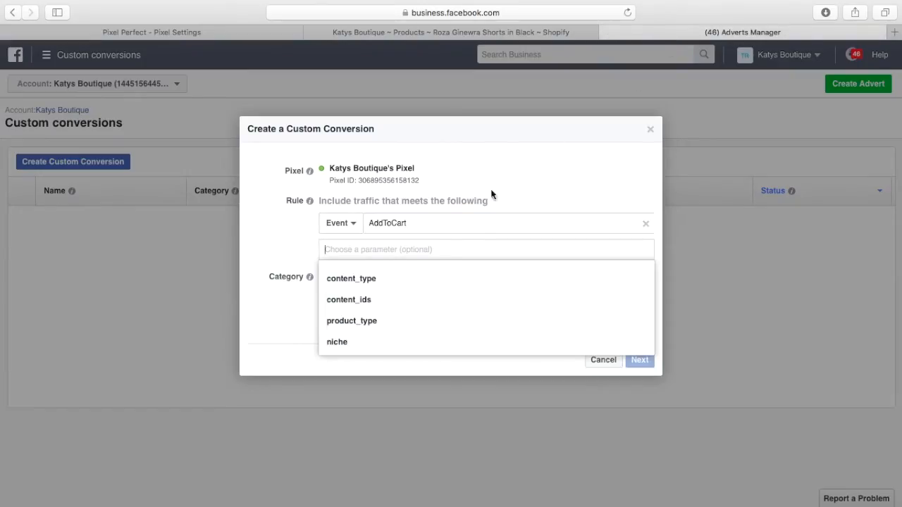
# Set the rule to niche contains 'ginewra' and categorise it as Add to Basket
pyautogui.click(356, 343)
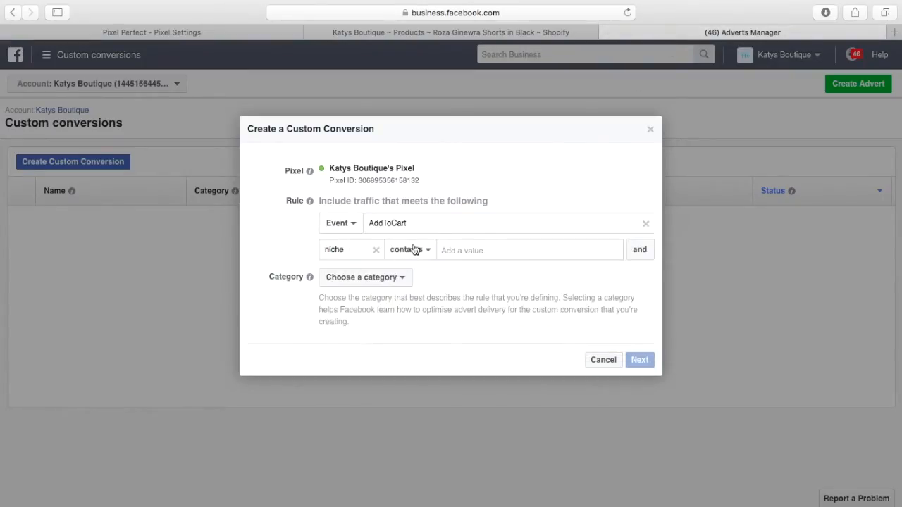
pyautogui.click(452, 251)
pyautogui.write('ginewra')
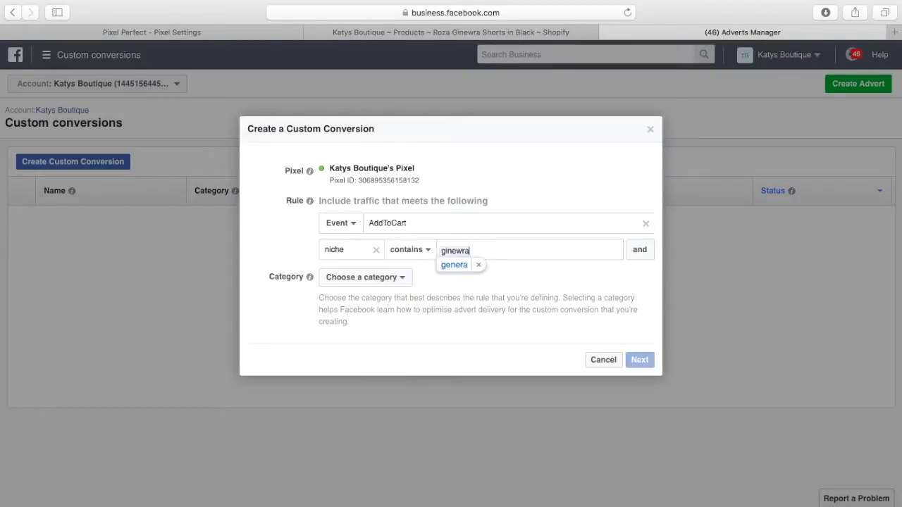
pyautogui.click(479, 268)
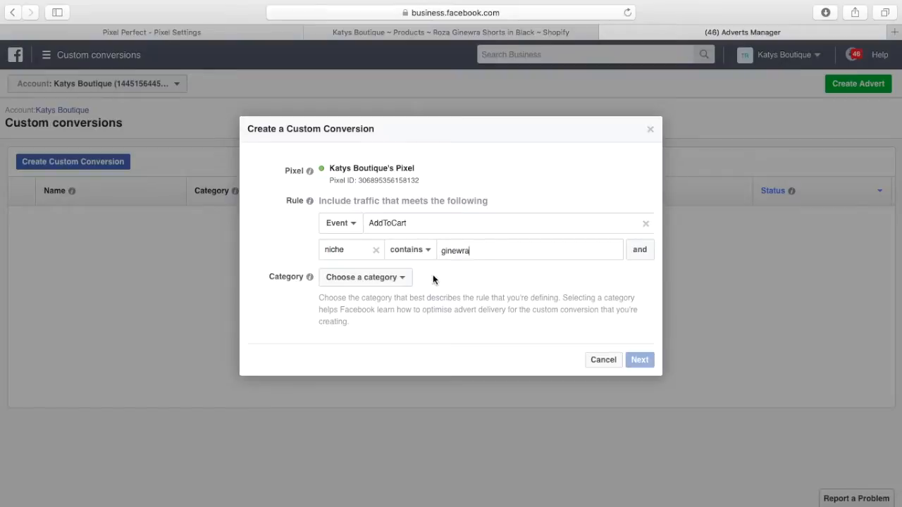
pyautogui.click(405, 280)
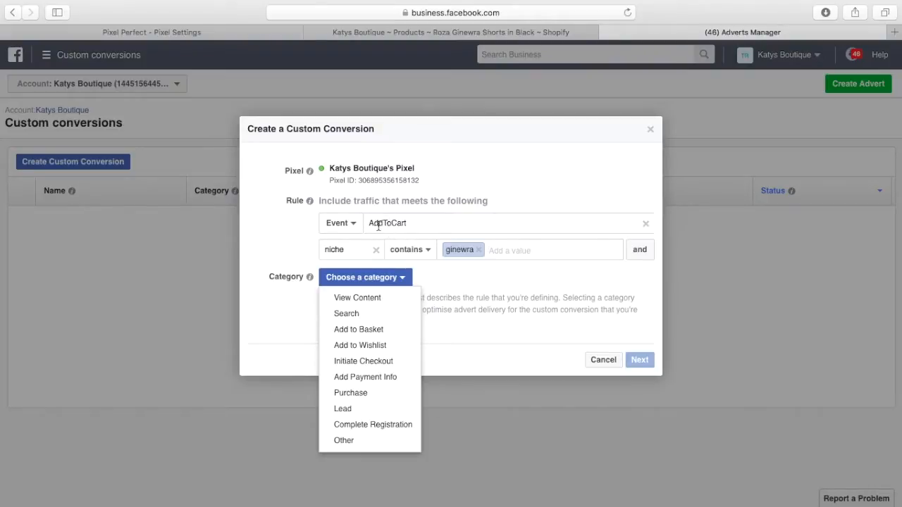
pyautogui.click(376, 331)
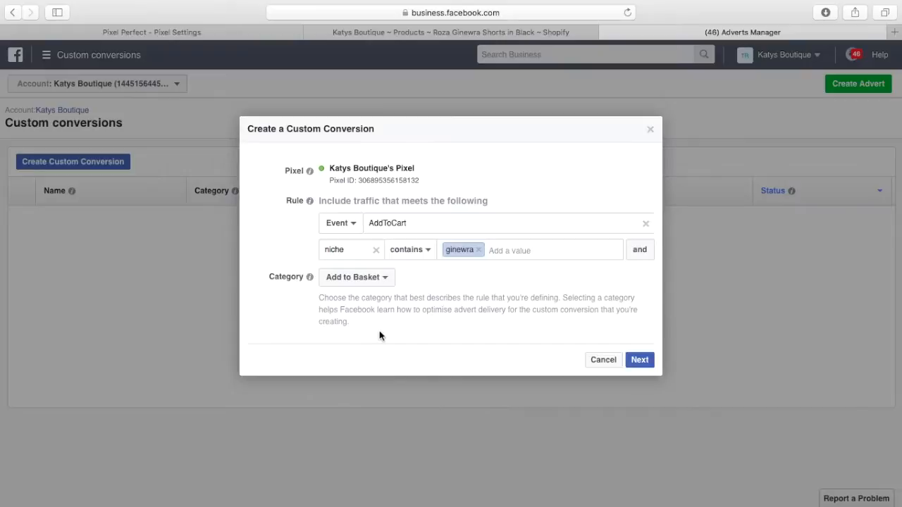
# Name the custom conversion 'test' and create it
pyautogui.click(639, 360)
pyautogui.click(457, 210)
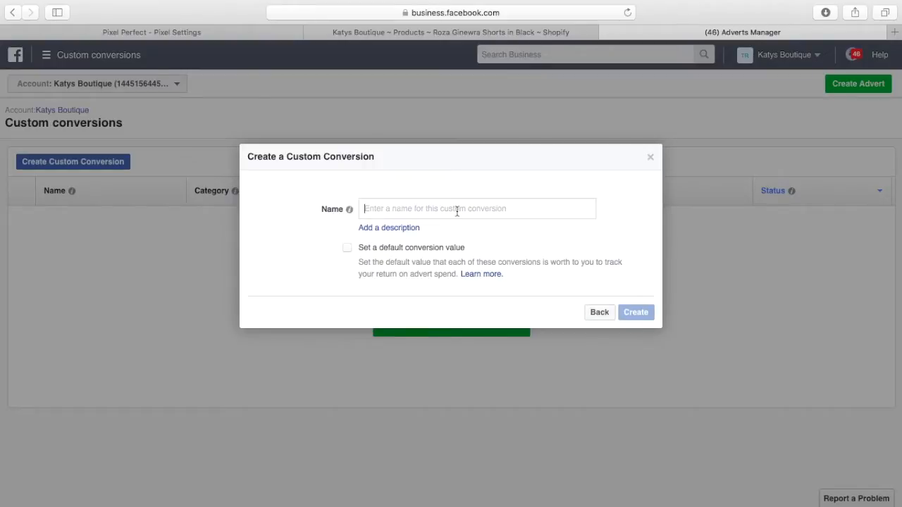
pyautogui.write('test')
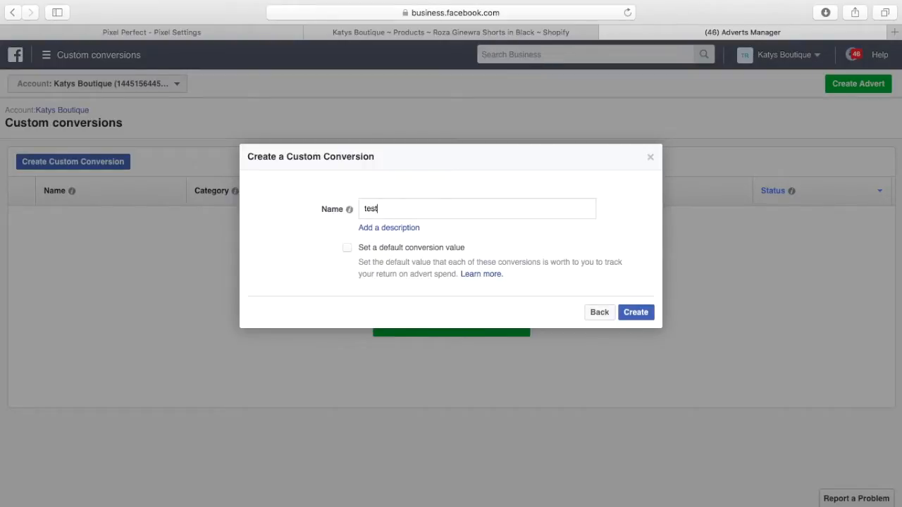
pyautogui.click(632, 314)
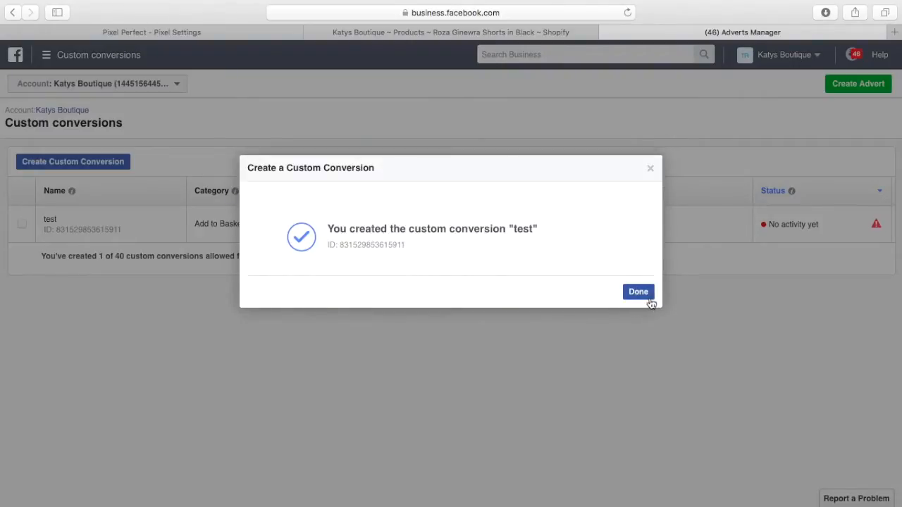
pyautogui.click(640, 293)
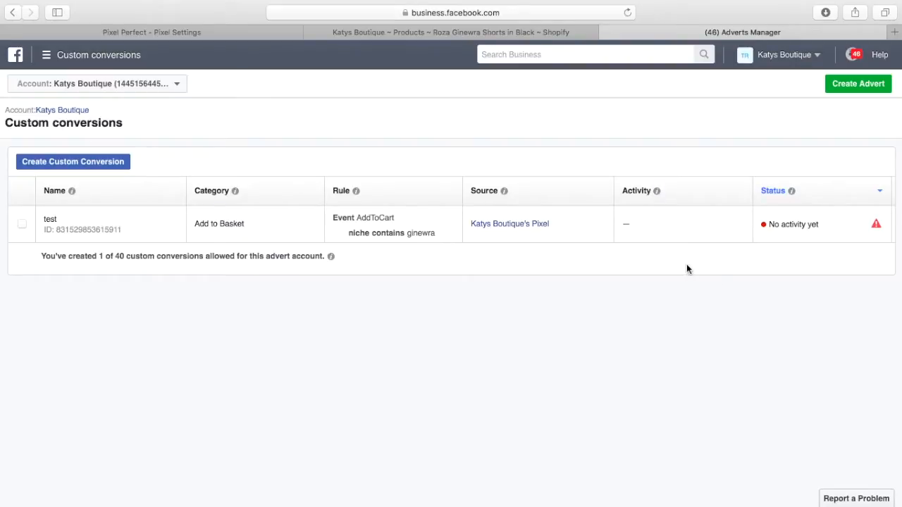
# Start another custom conversion based on the Purchase pixel event
pyautogui.click(106, 169)
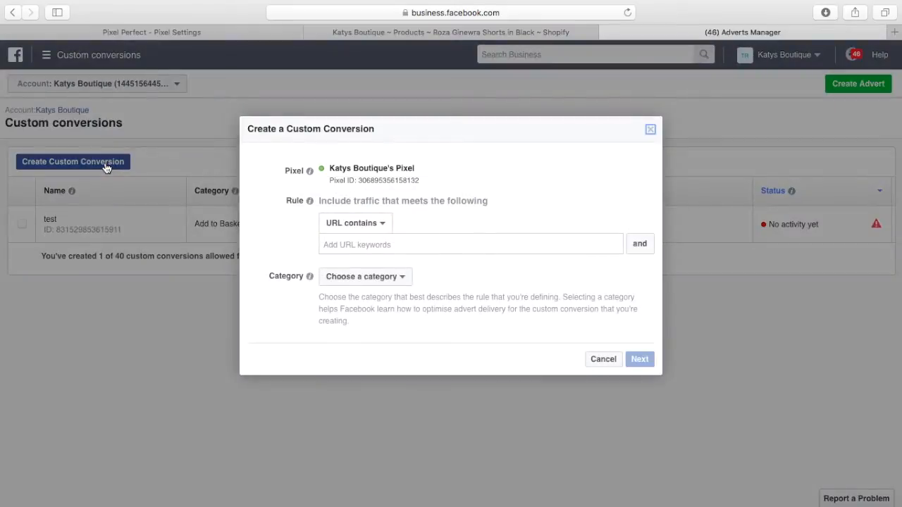
pyautogui.click(382, 224)
pyautogui.click(373, 276)
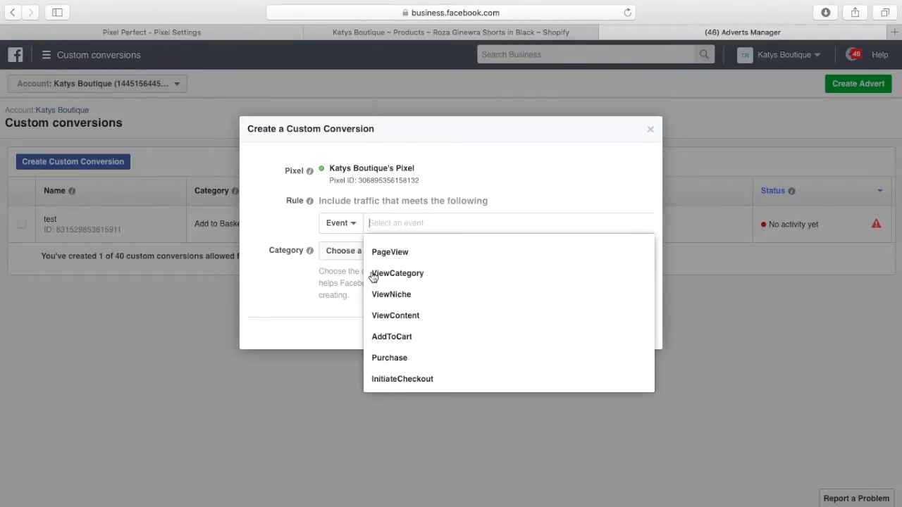
pyautogui.click(417, 359)
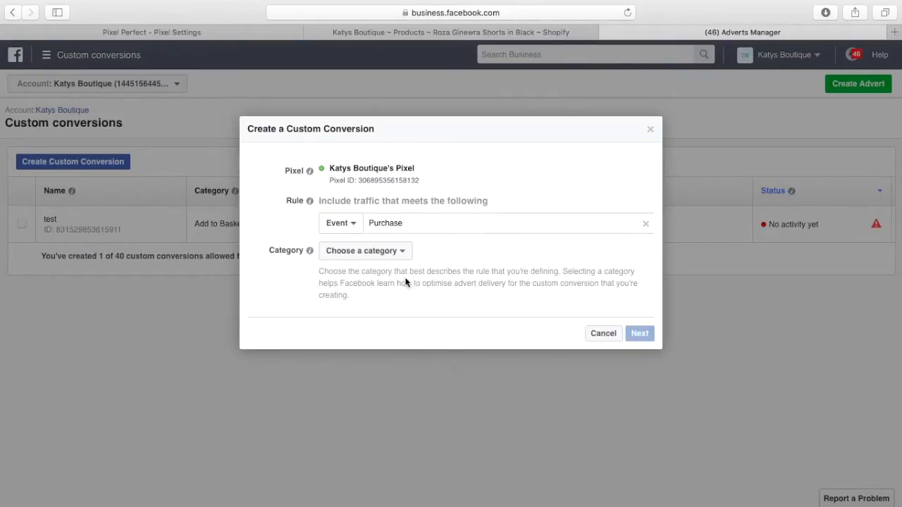
# Set the rule to niche contains 'ginewra' and categorise it as Purchase
pyautogui.click(405, 251)
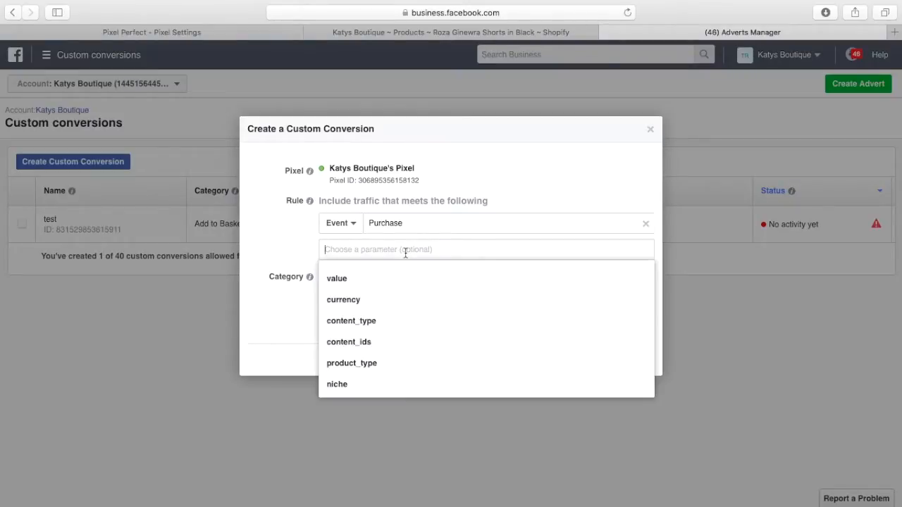
pyautogui.click(353, 383)
pyautogui.click(455, 254)
pyautogui.write('ginewra')
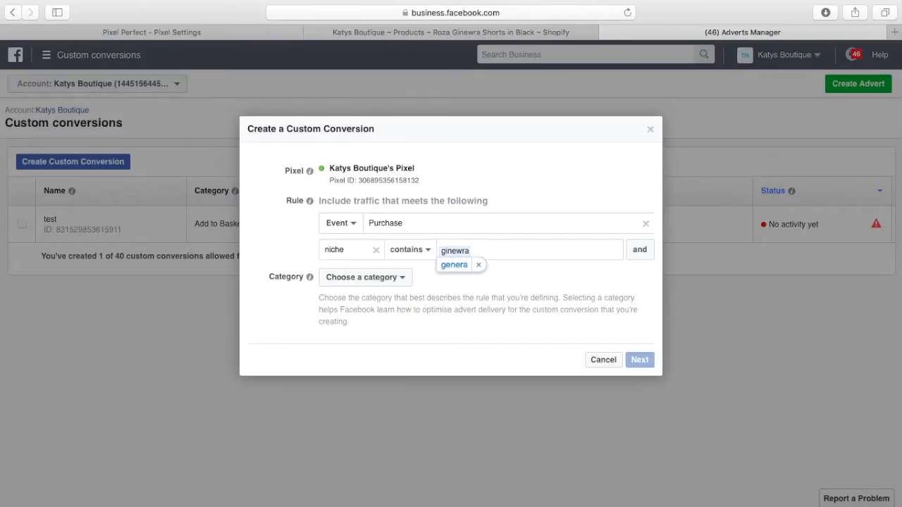
pyautogui.click(479, 265)
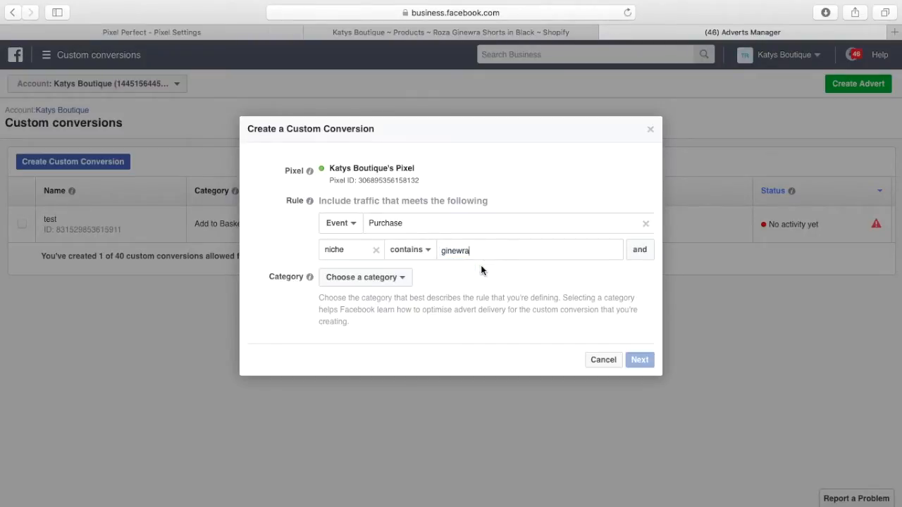
pyautogui.click(403, 281)
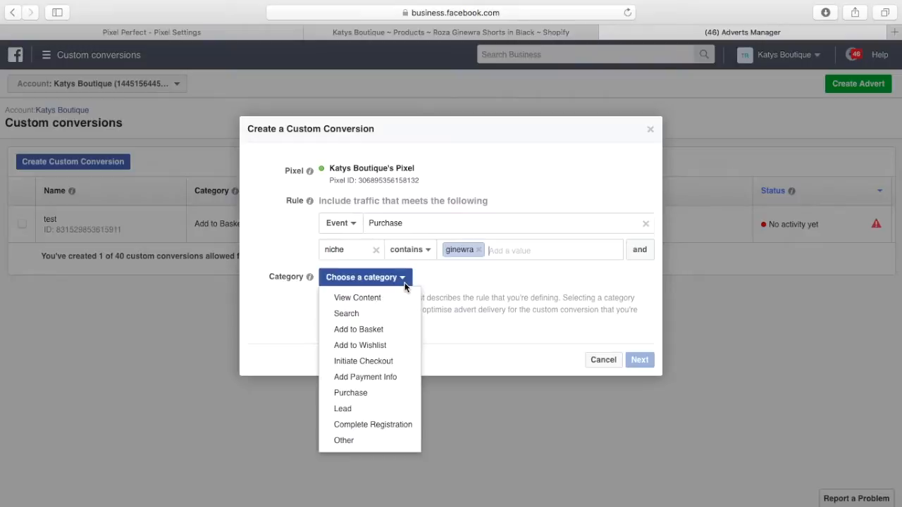
pyautogui.click(394, 393)
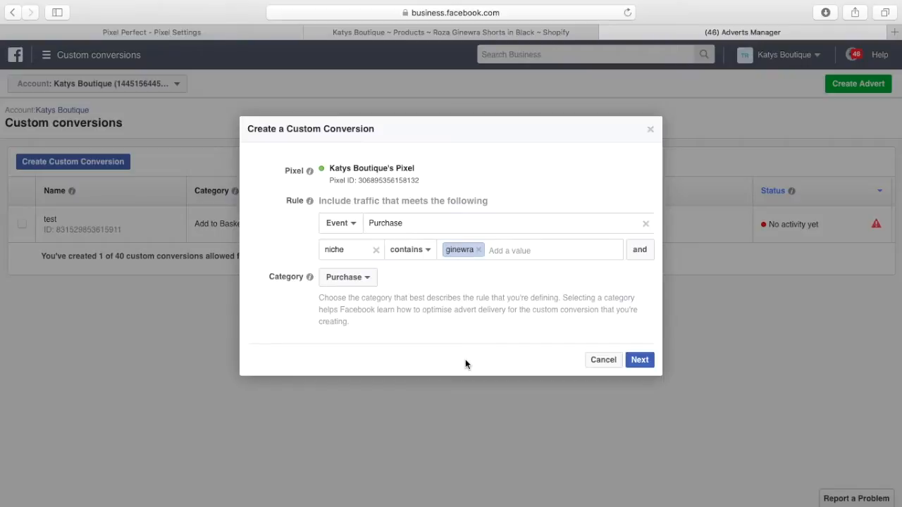
# Cancel and discard the unfinished Purchase custom conversion draft
pyautogui.click(639, 251)
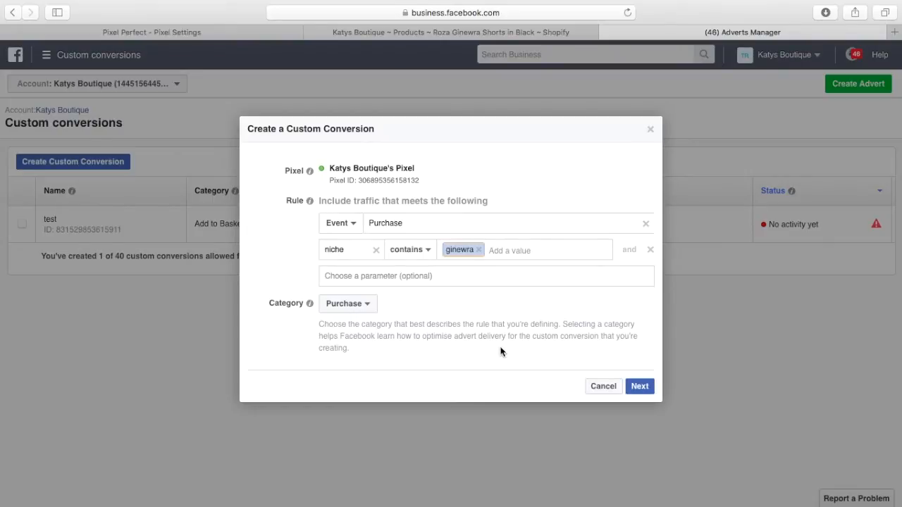
pyautogui.click(602, 386)
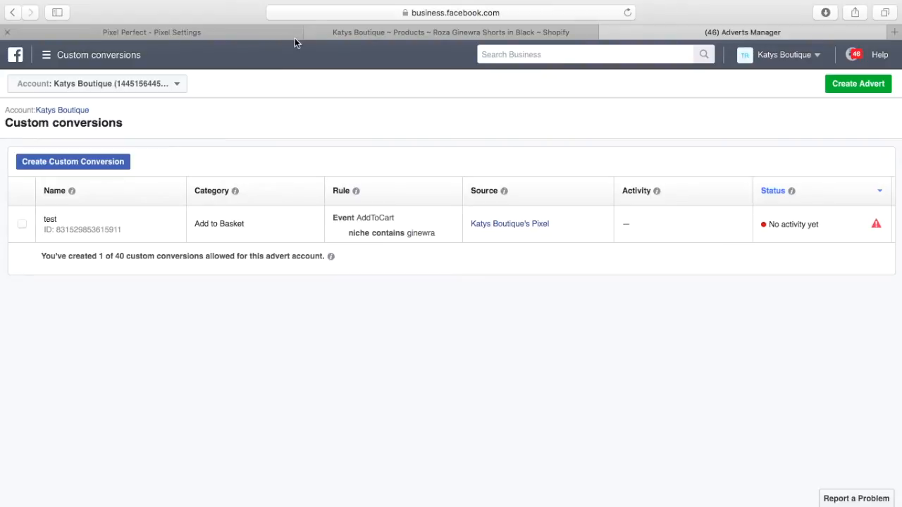
# Load business.facebook.com in the former Shopify tab
pyautogui.click(358, 34)
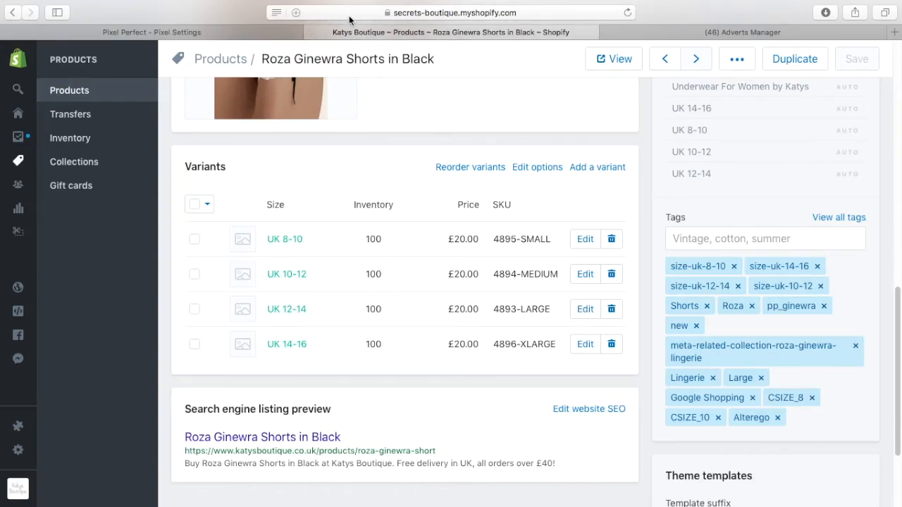
pyautogui.click(296, 13)
pyautogui.press('BackSpace')
pyautogui.write('be')
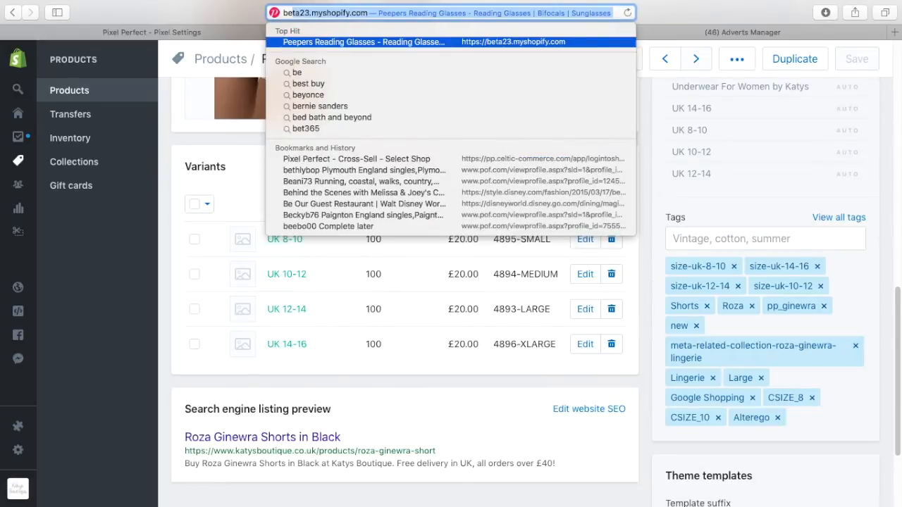
pyautogui.write('u')
pyautogui.press('BackSpace')
pyautogui.press('BackSpace')
pyautogui.write('us')
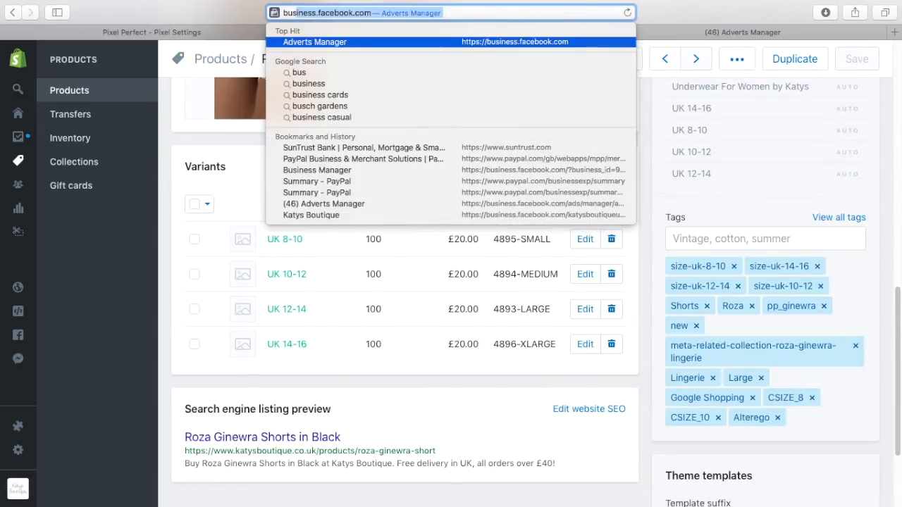
pyautogui.press('Return')
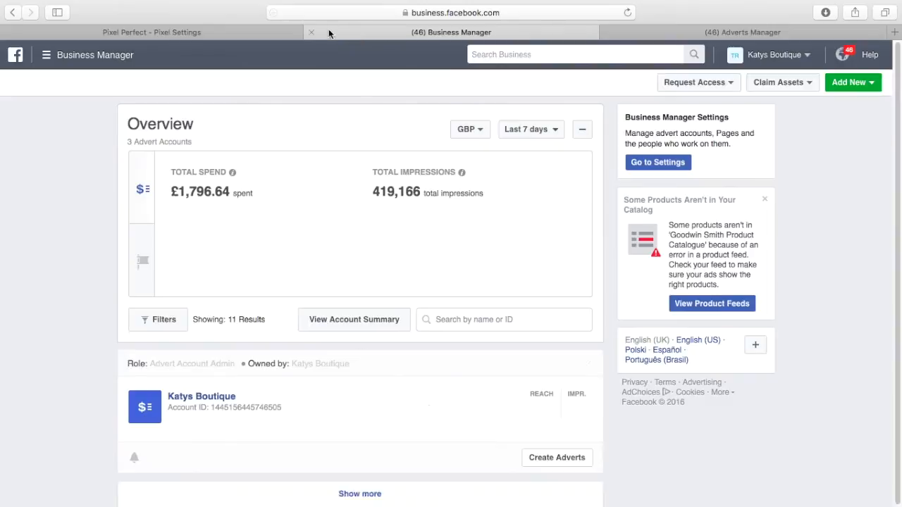
# Open the Katys Boutique product catalogue
pyautogui.scroll(-15, 399, 246)
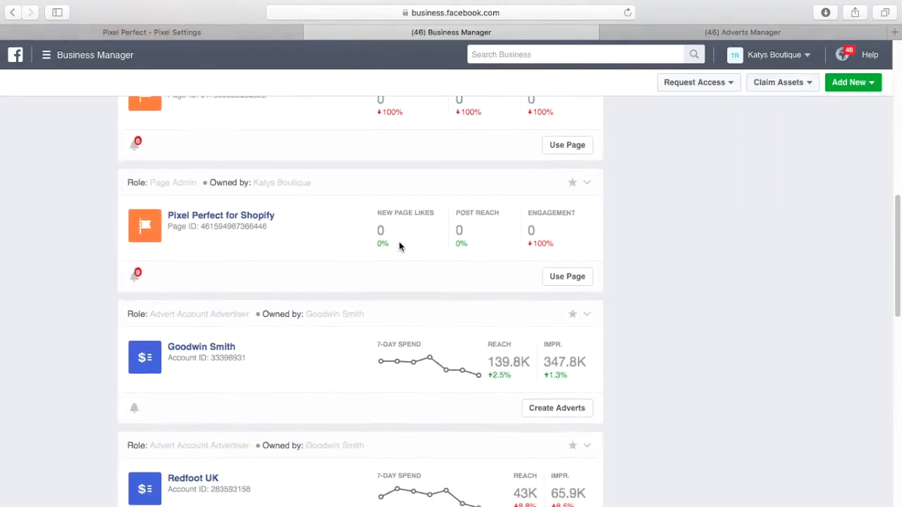
pyautogui.scroll(-10, 399, 246)
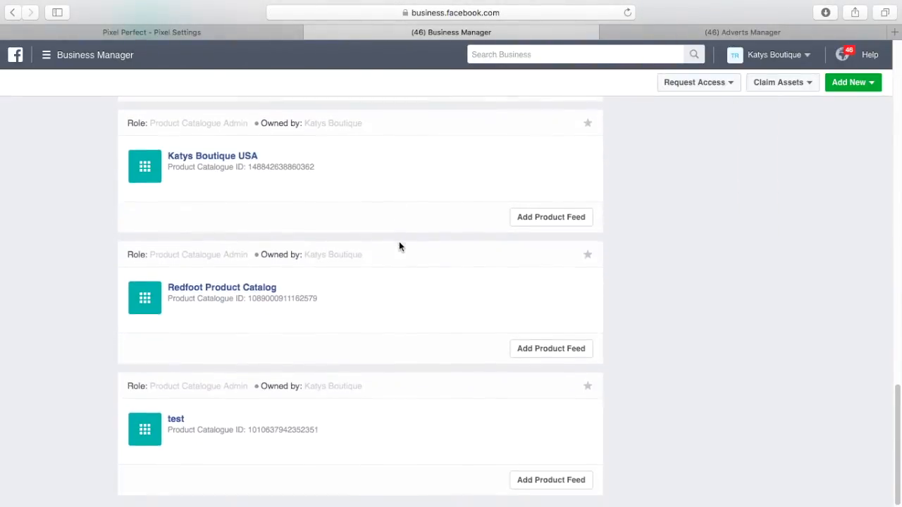
pyautogui.scroll(5, 399, 246)
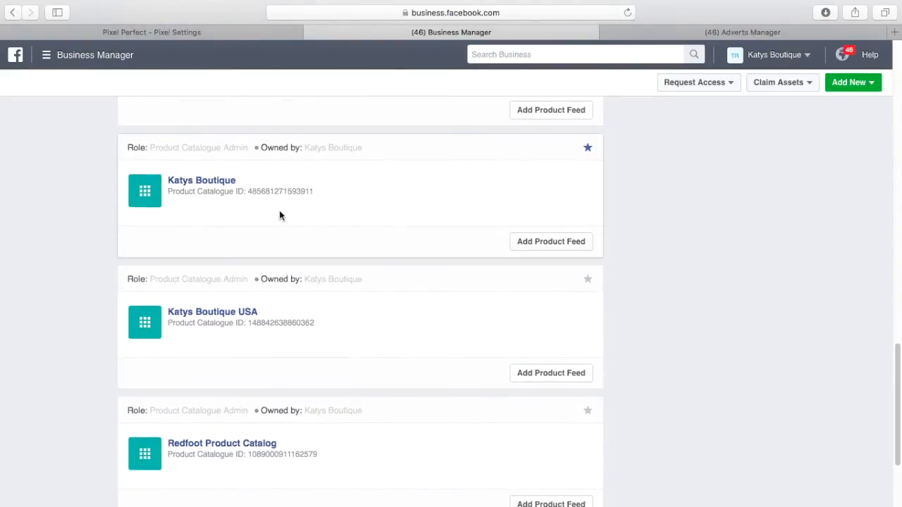
pyautogui.click(216, 181)
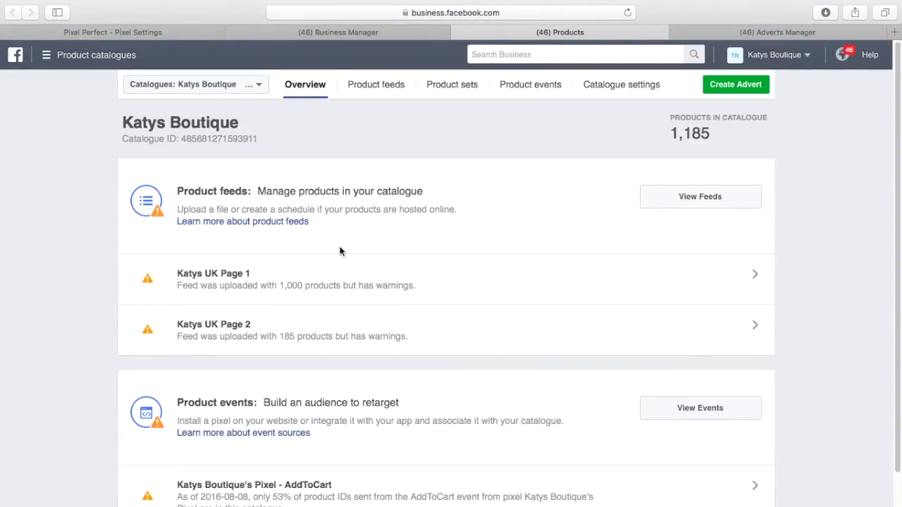
# Show the Katys Boutique catalogue's product sets, such as Chemises and Briefs
pyautogui.scroll(-1, 410, 279)
pyautogui.scroll(1, 409, 271)
pyautogui.click(476, 93)
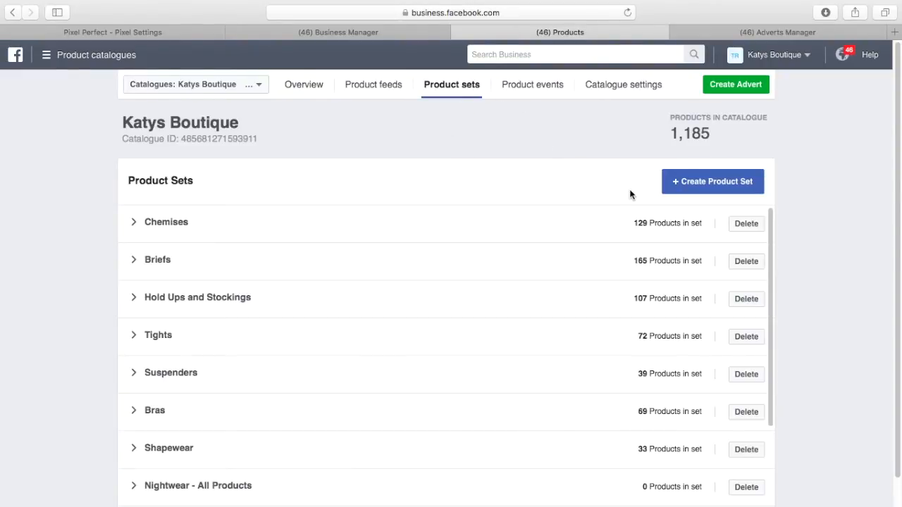
# Start a product set named 'test2' with a filter of Product type contains
pyautogui.click(706, 189)
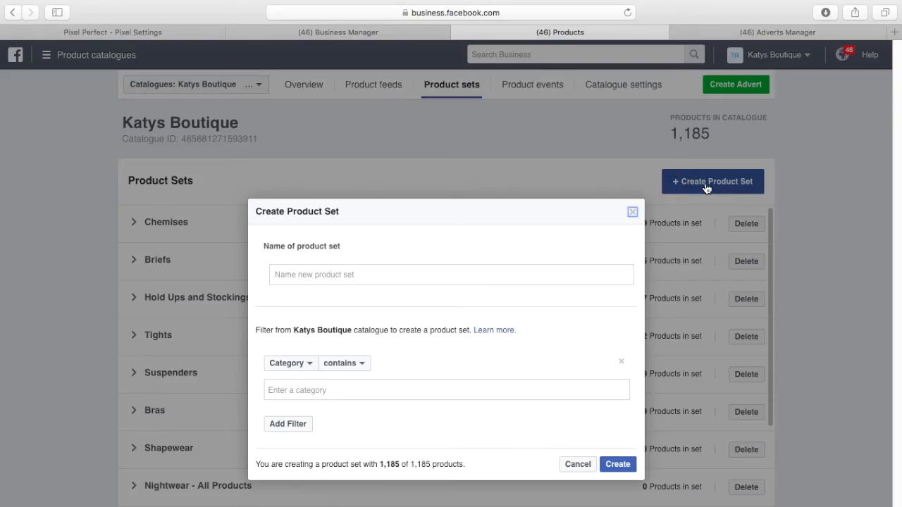
pyautogui.click(342, 274)
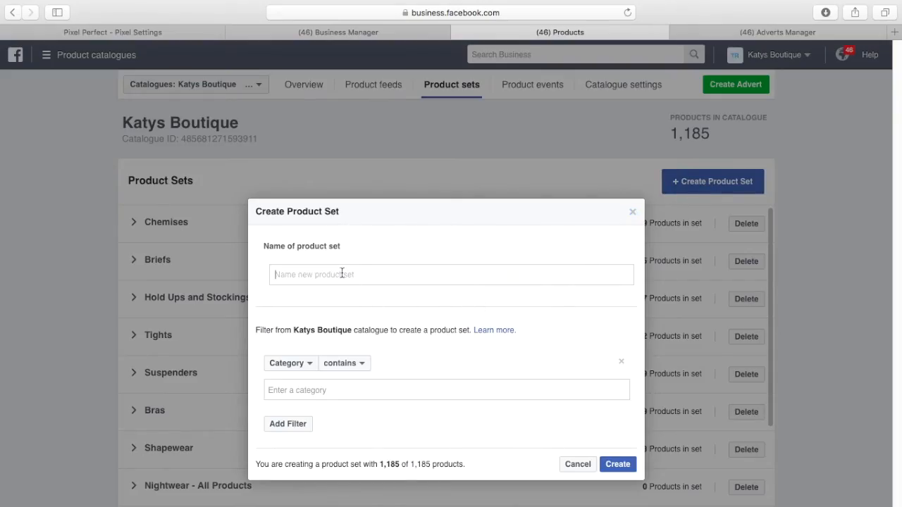
pyautogui.write('test2')
pyautogui.click(310, 366)
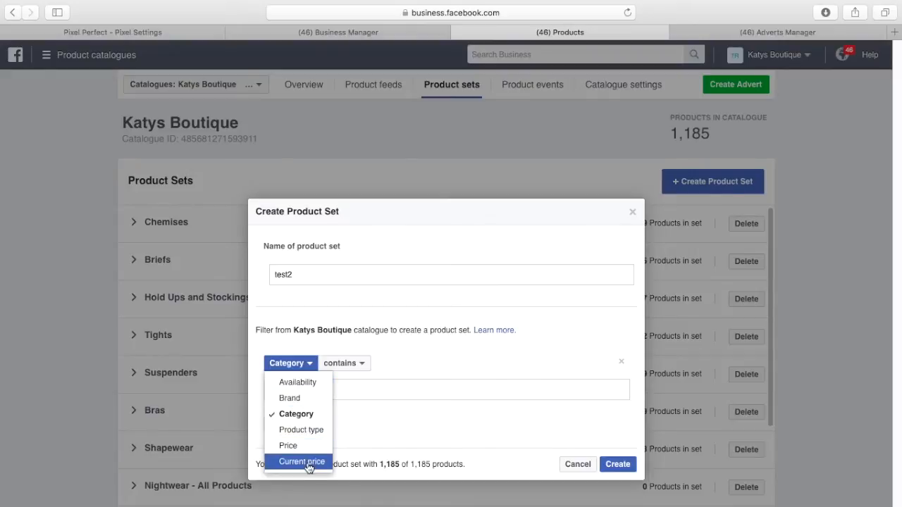
pyautogui.click(308, 430)
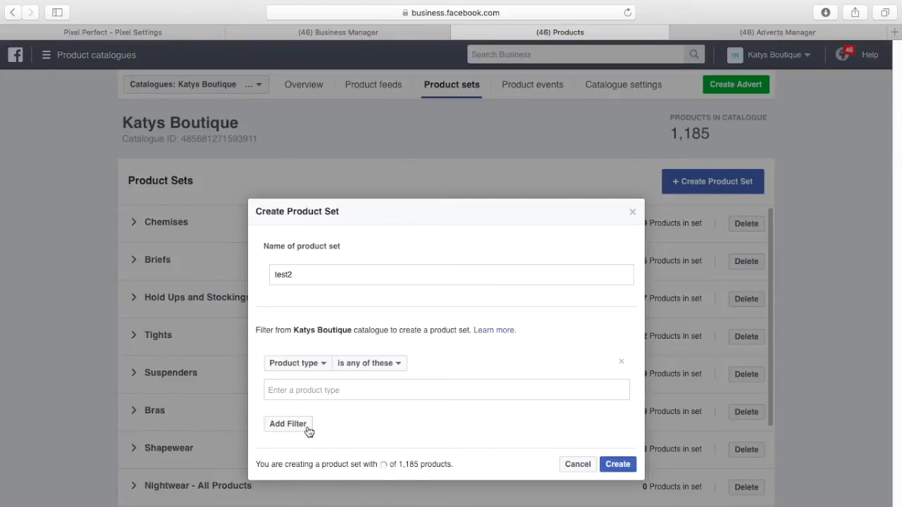
pyautogui.click(396, 364)
pyautogui.click(397, 416)
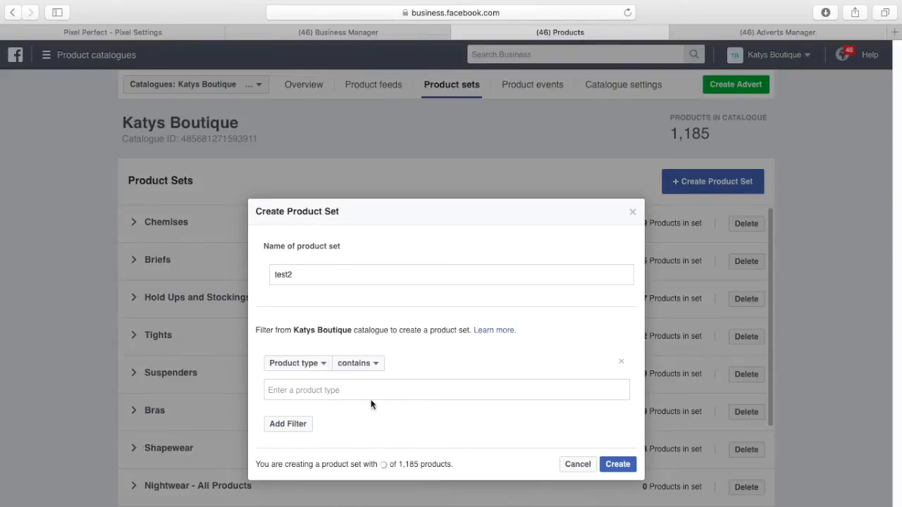
# Set the product type filter value to Shorts, matching 12 of 1,185 products
pyautogui.write('gin')
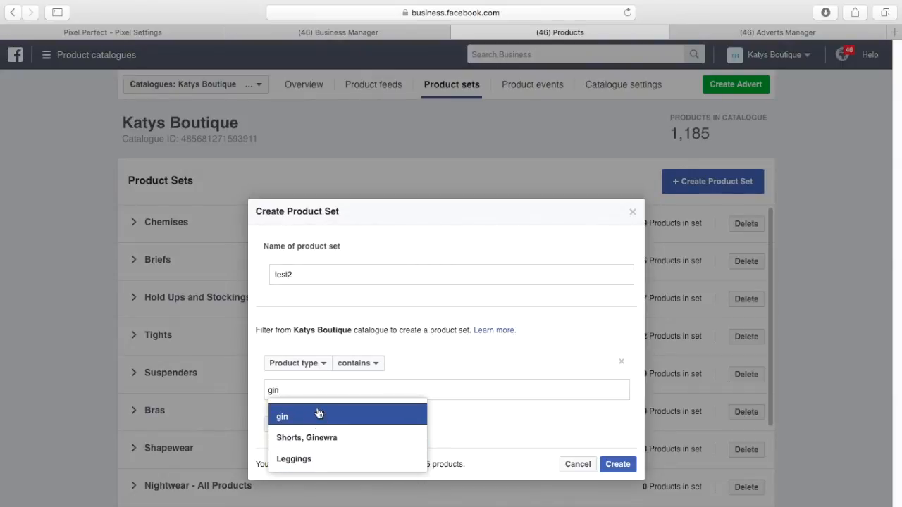
pyautogui.write('ew')
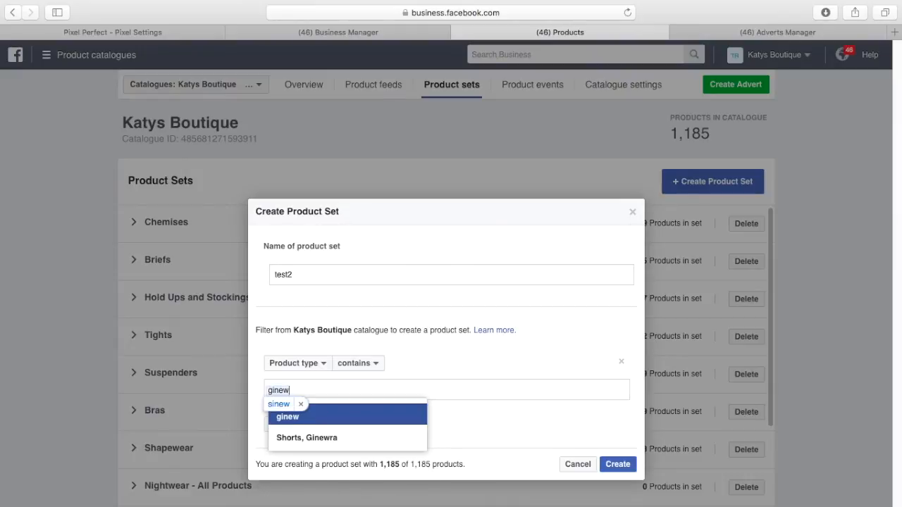
pyautogui.press('BackSpace')
pyautogui.press('BackSpace')
pyautogui.press('BackSpace')
pyautogui.press('BackSpace')
pyautogui.press('BackSpace')
pyautogui.write('s')
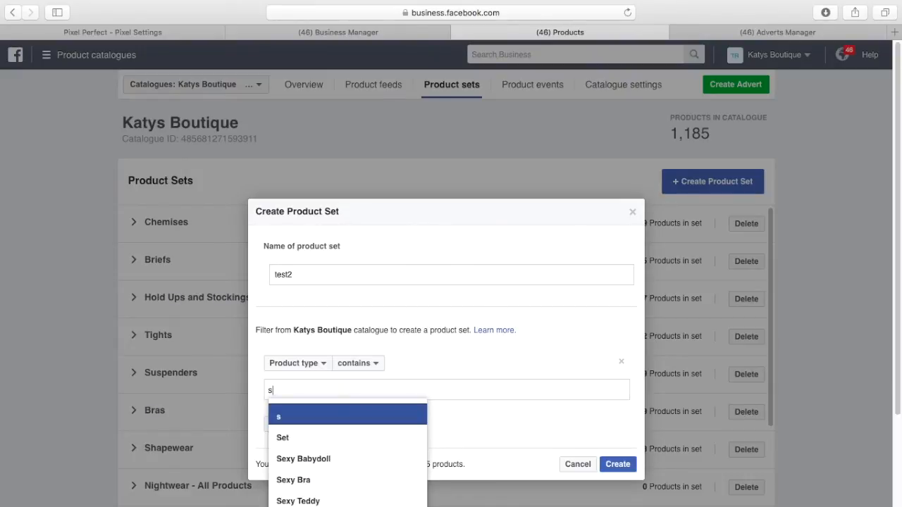
pyautogui.write('horts')
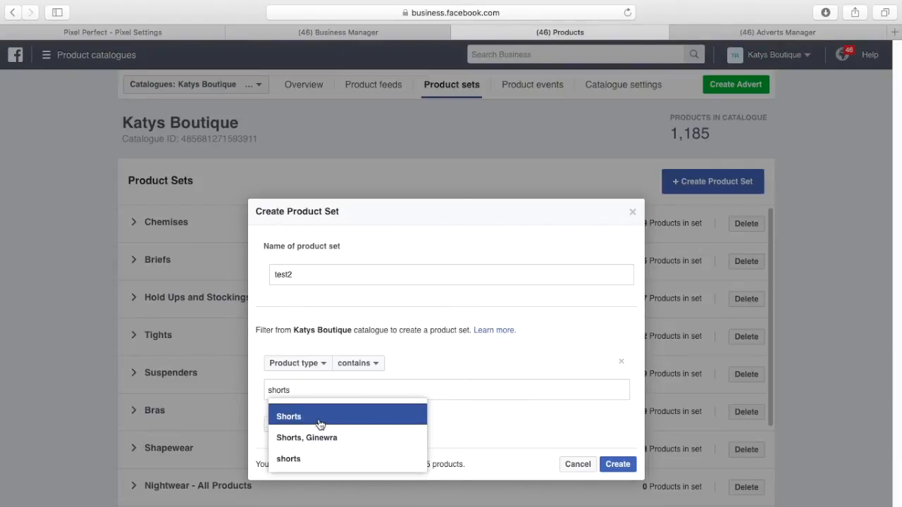
pyautogui.click(322, 421)
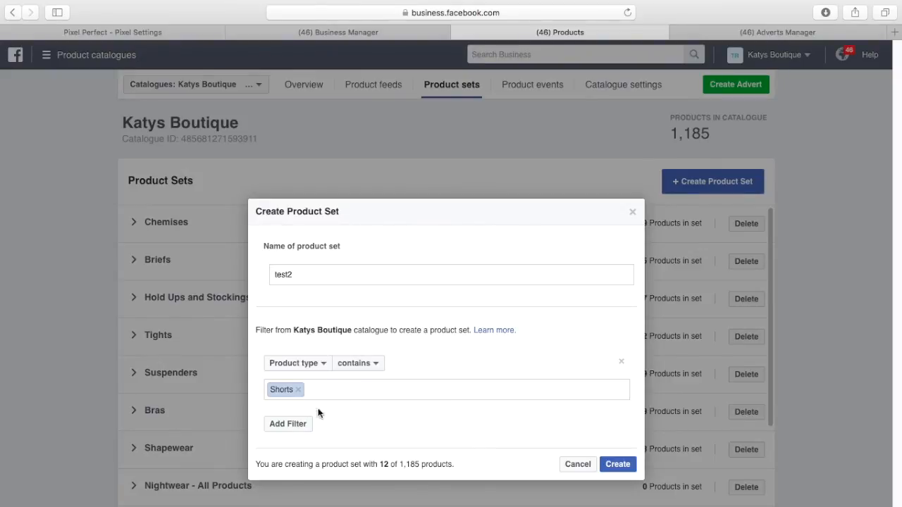
pyautogui.click(331, 389)
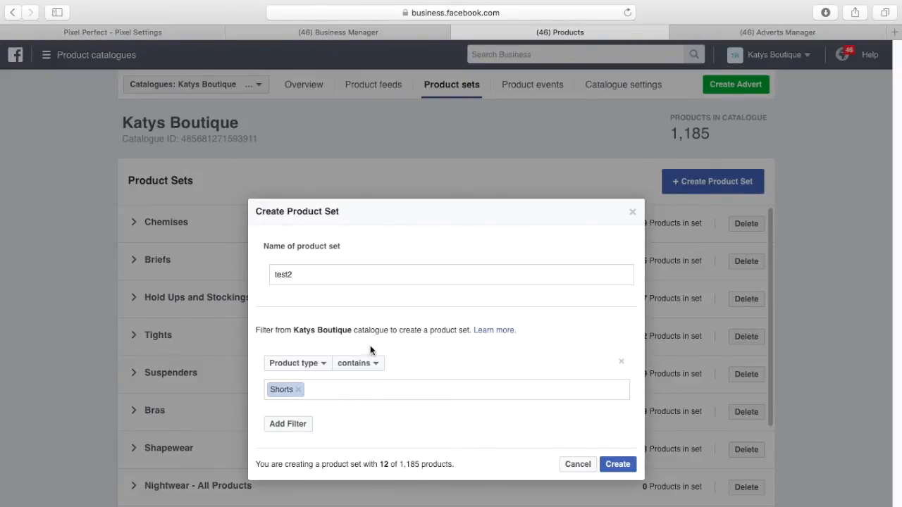